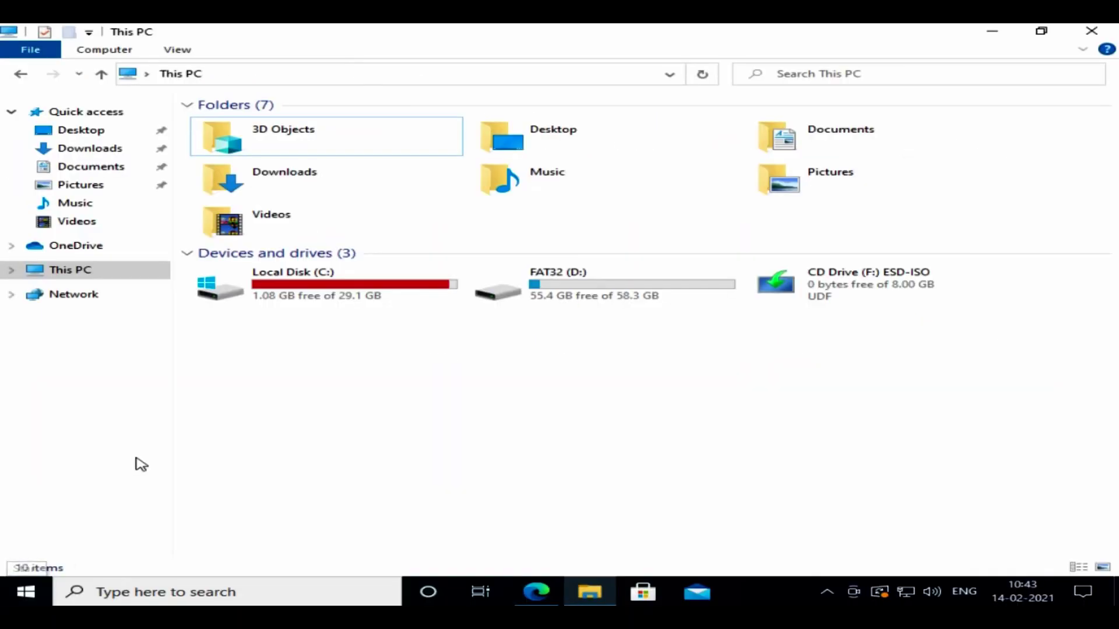
Open Disk Management and extend C: with the adjacent 12530 MB of unallocated space
right_click(32, 590)
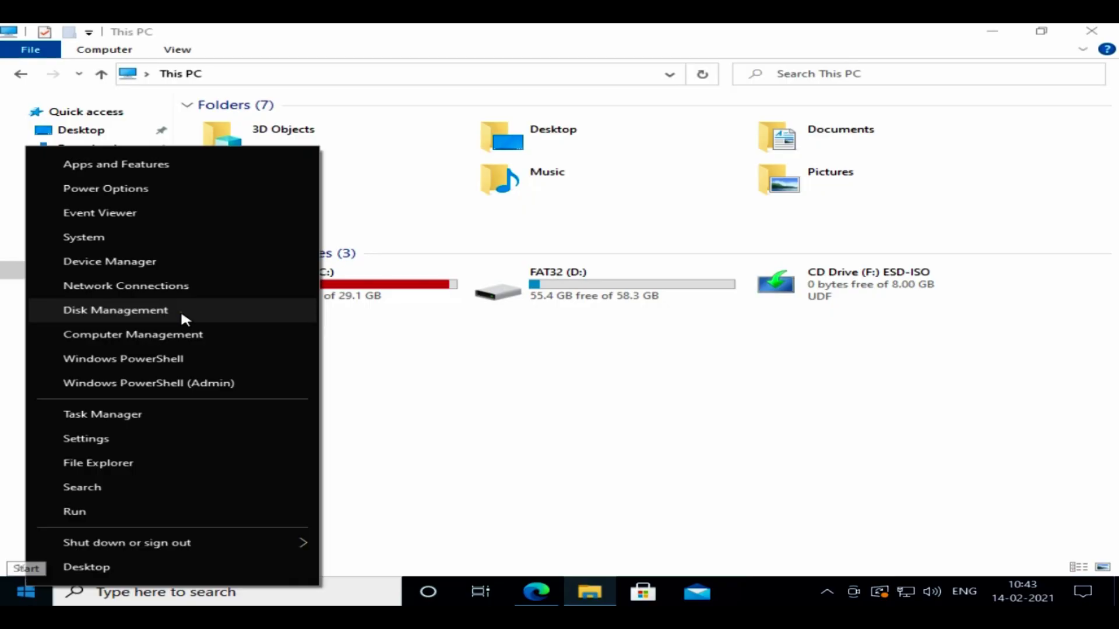
left_click(180, 309)
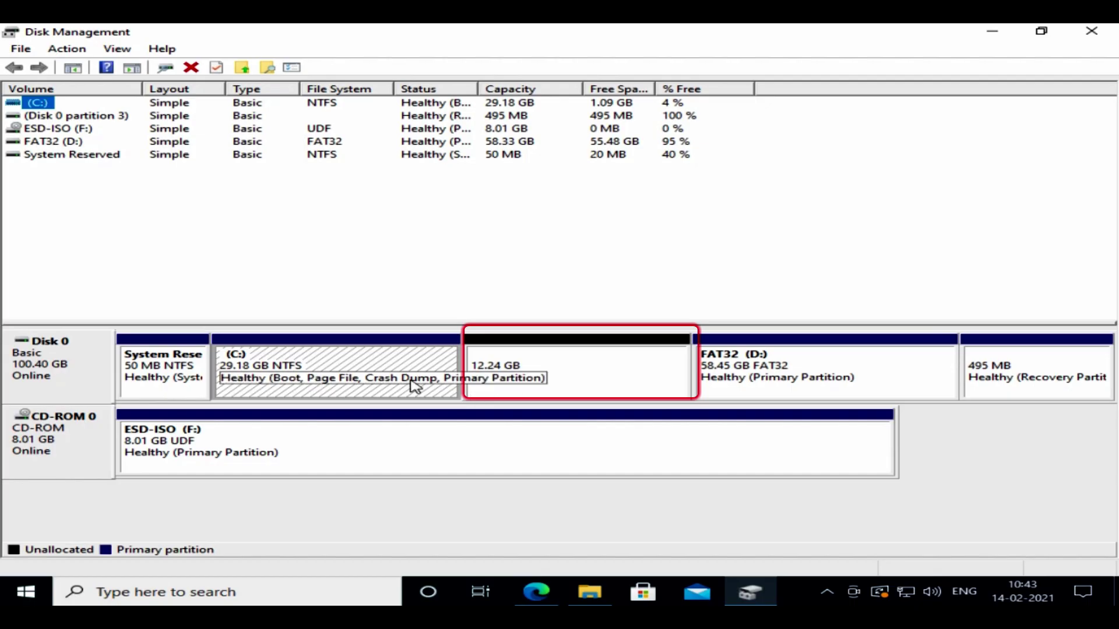
right_click(326, 380)
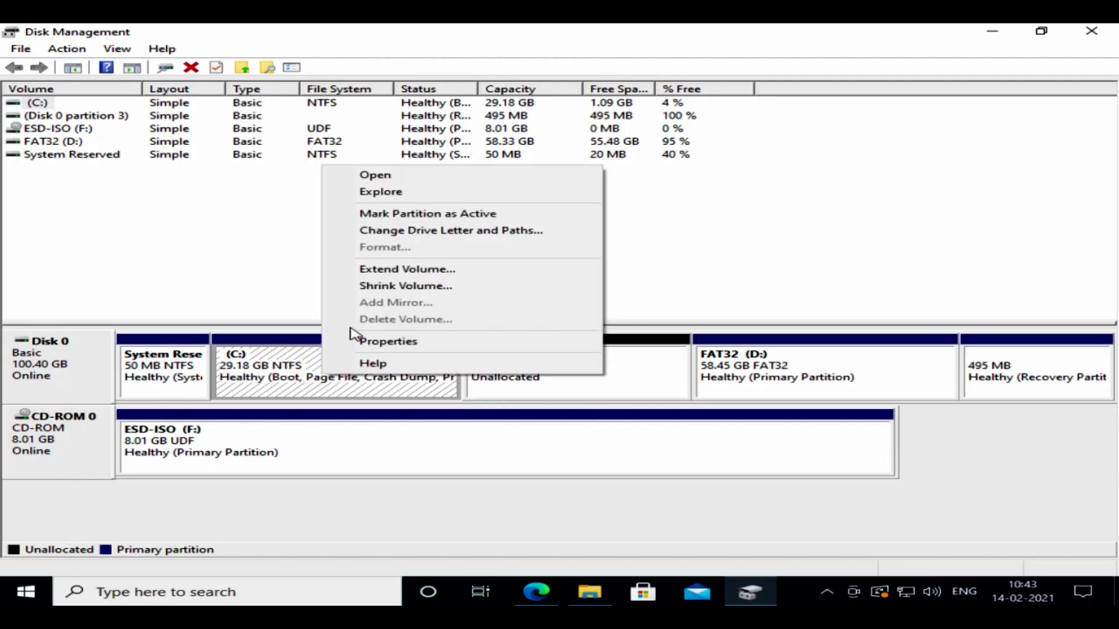
left_click(468, 278)
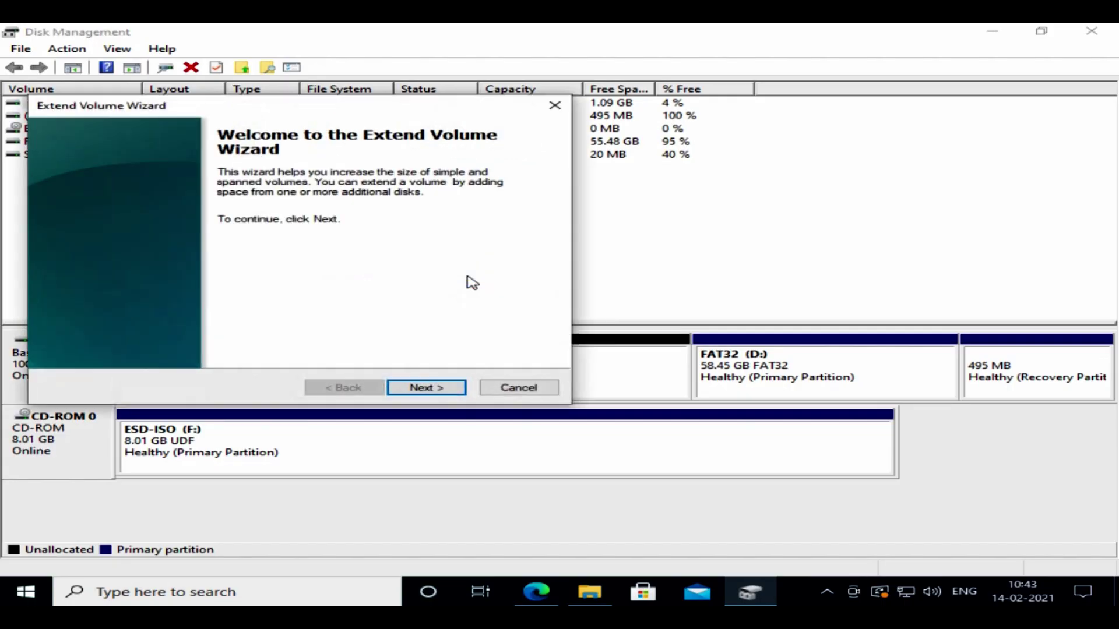
left_click(437, 387)
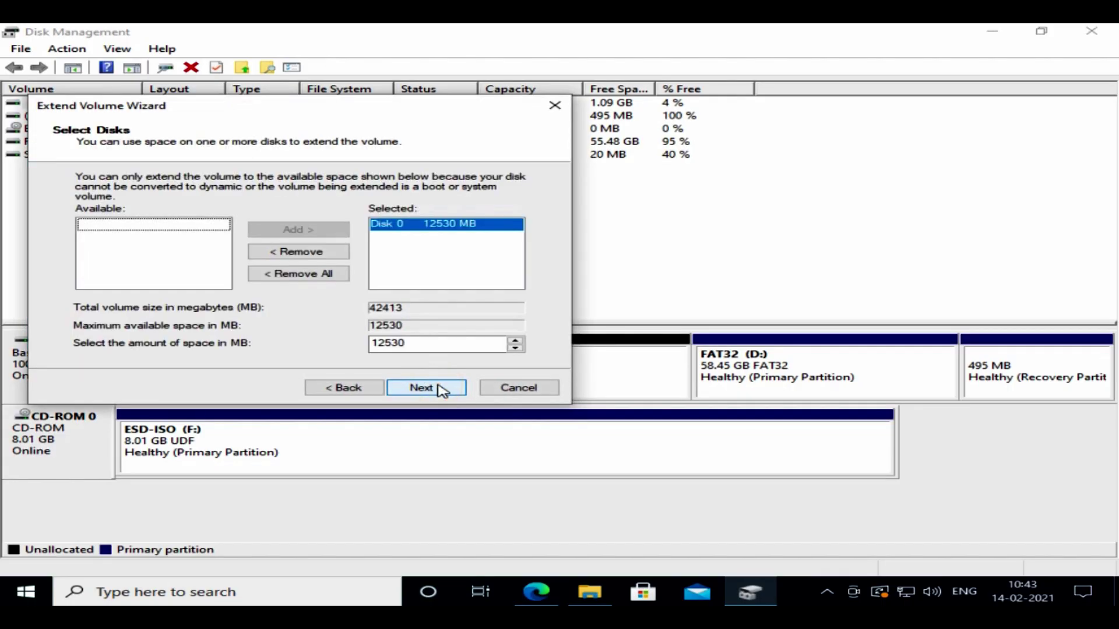
left_click(438, 388)
left_click(438, 390)
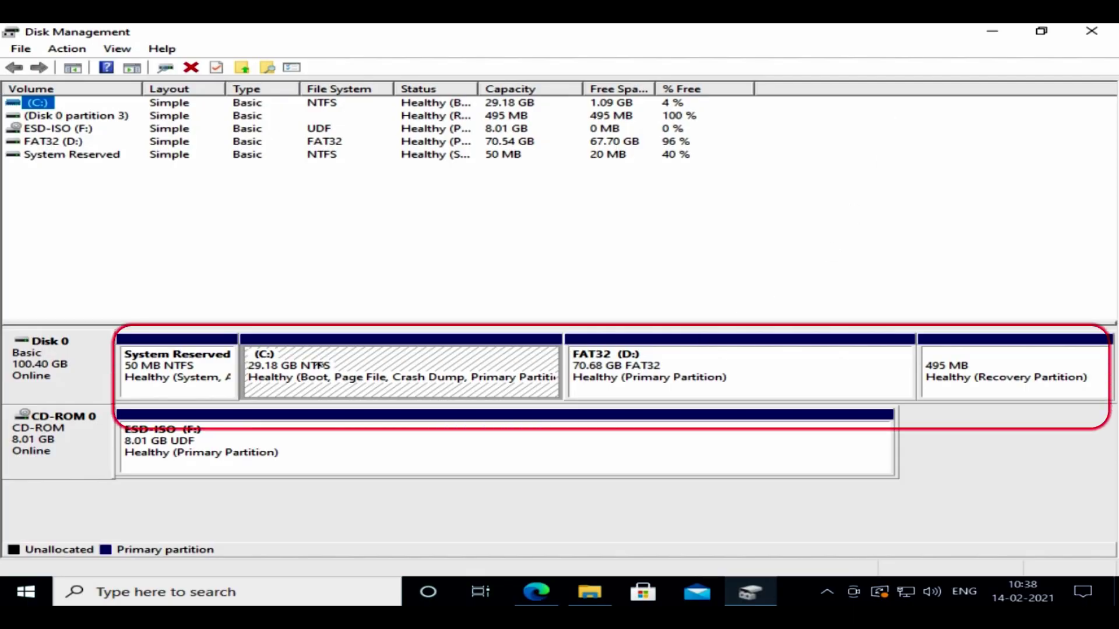
left_click(197, 364)
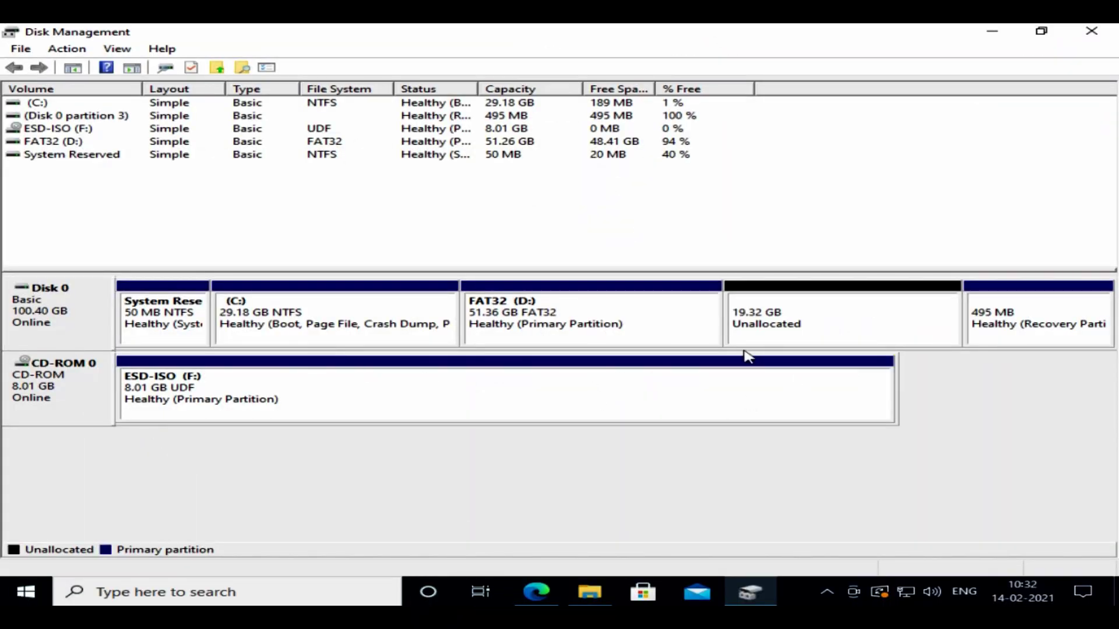
right_click(395, 341)
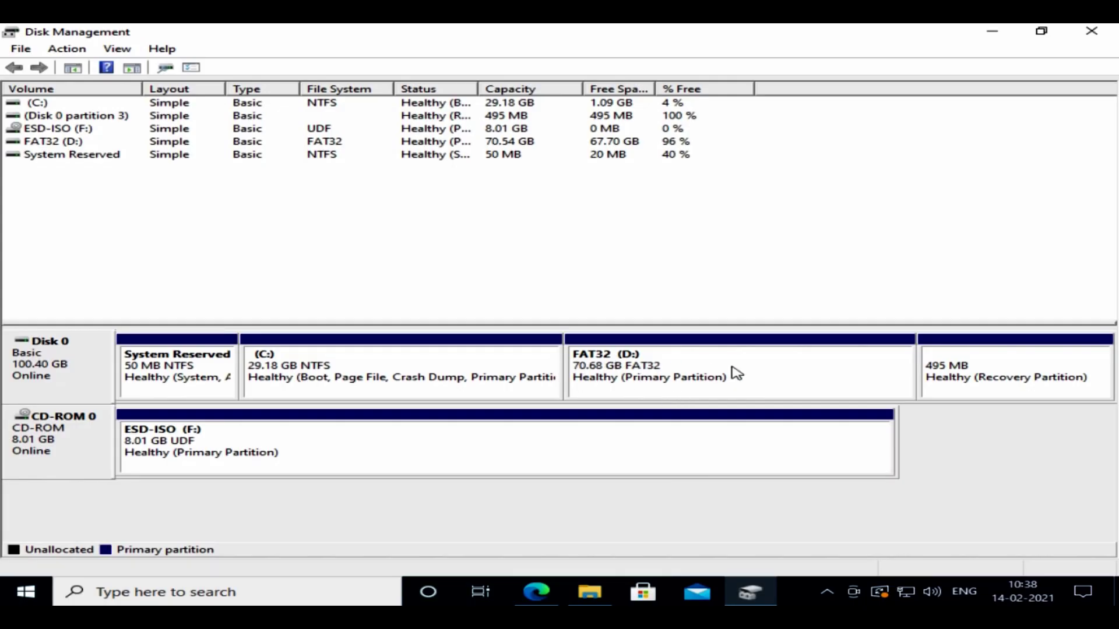
Check FAT32 (D:)'s actions, finding Shrink Volume greyed out, then dismiss the menu
right_click(796, 385)
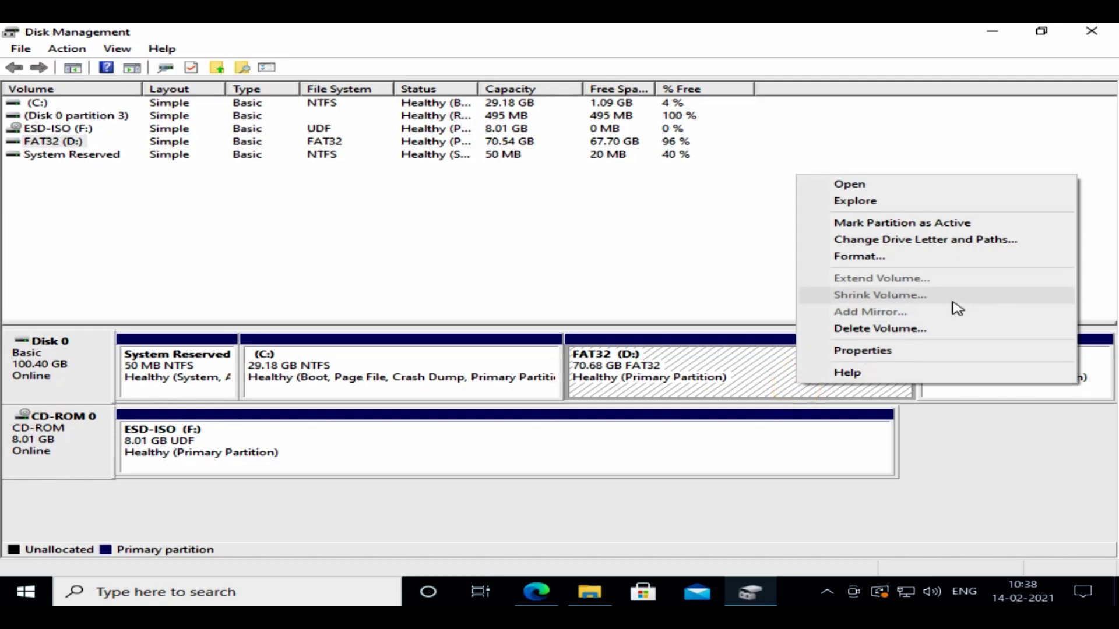
left_click(950, 541)
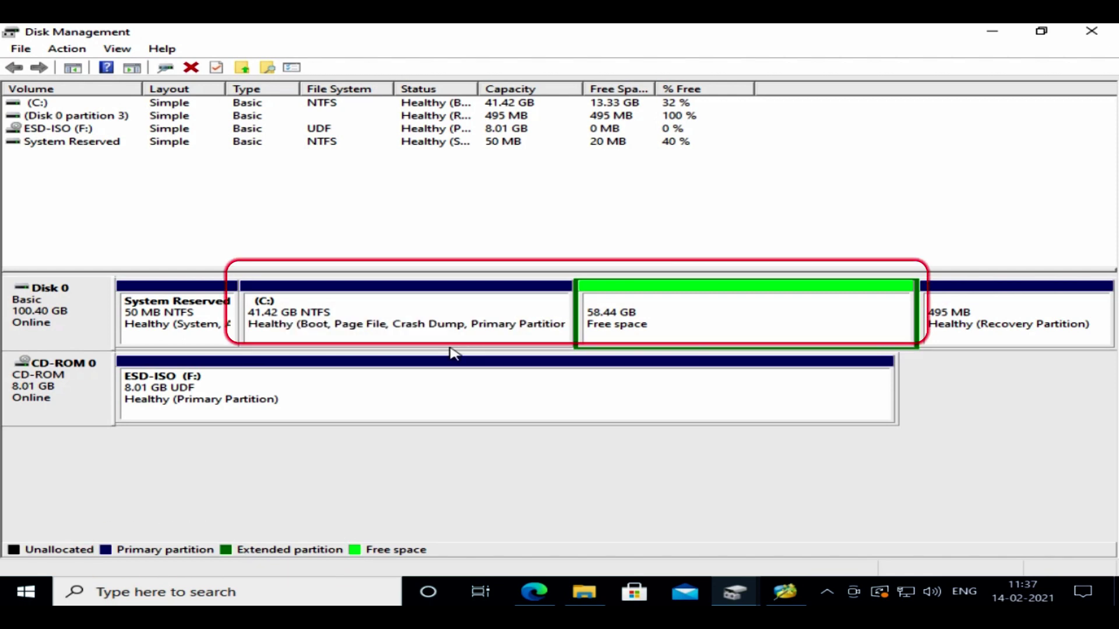
Select and then deselect the enlarged C: partition
left_click(489, 336)
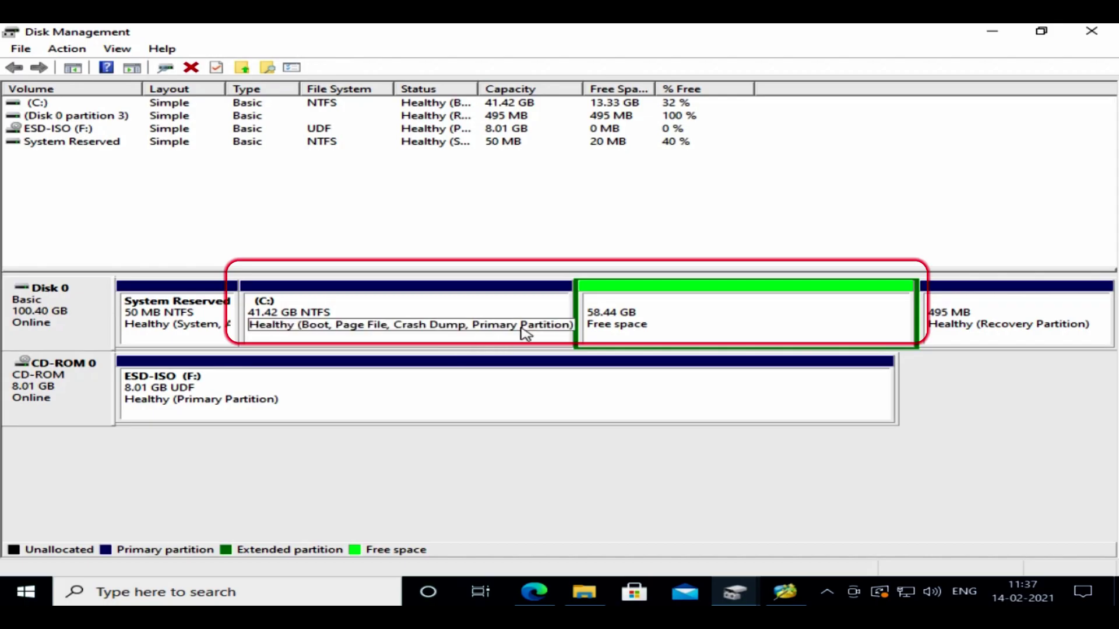
left_click(606, 349)
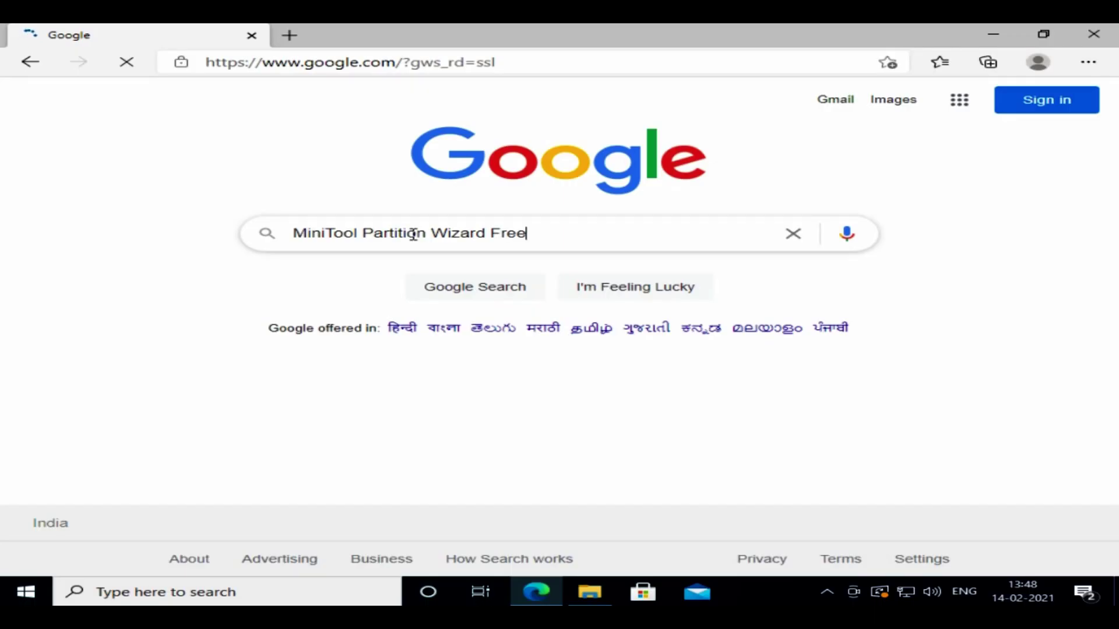
Search for MiniTool Partition Wizard Free and download the Free Edition installer pw1203-free-online.exe
key("Return")
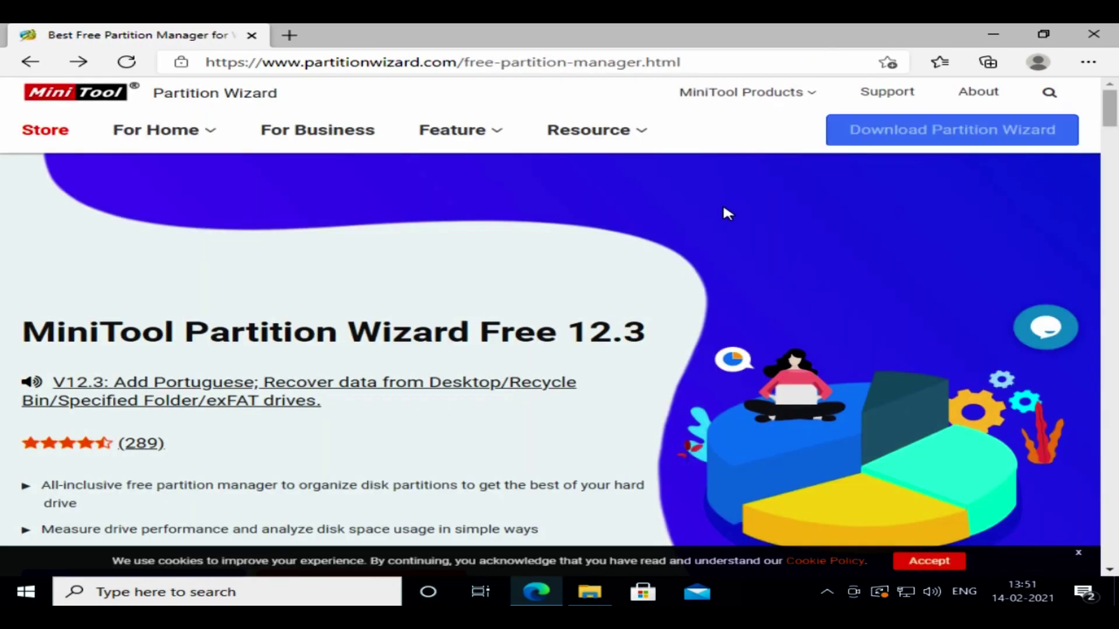
mouse_move(898, 146)
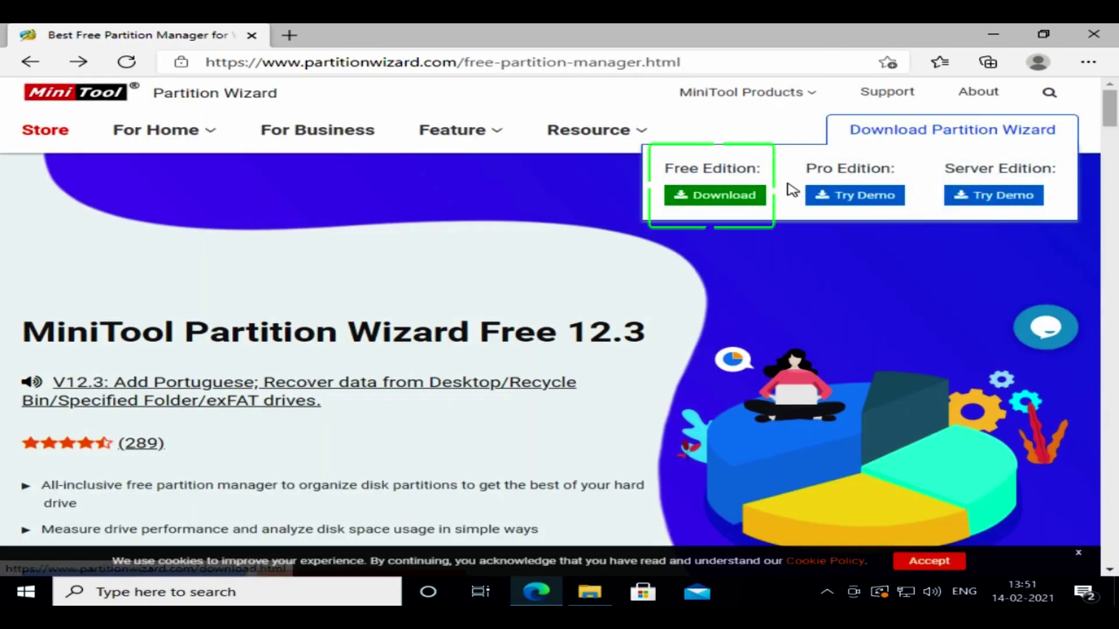
left_click(743, 202)
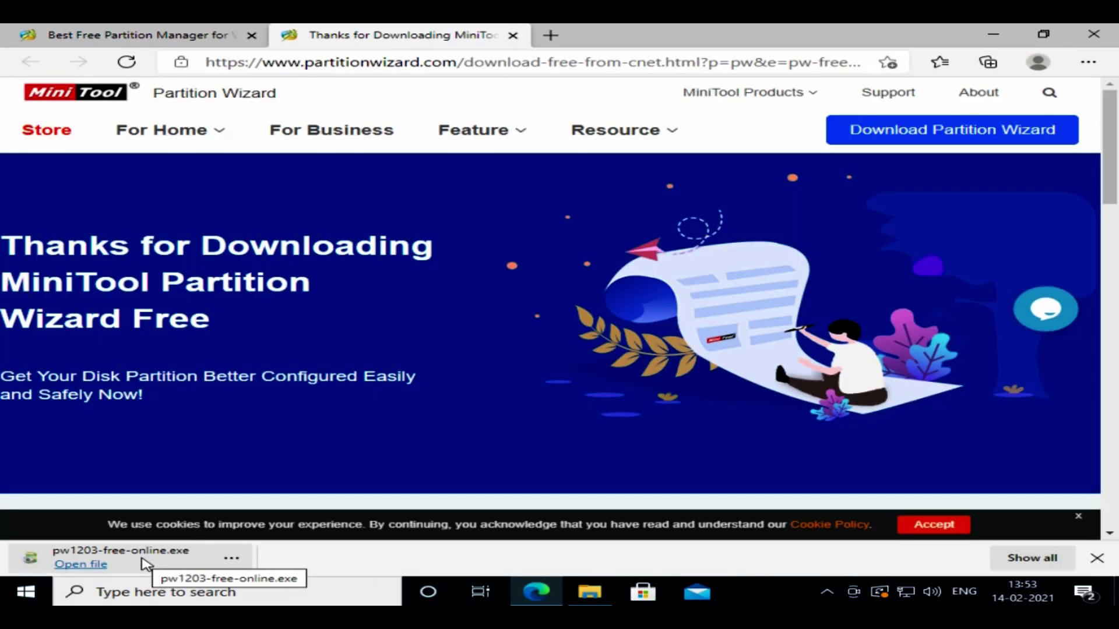
Run pw1203-free-online.exe in English, unticking ShadowMaker and the customer experience program
left_click(145, 564)
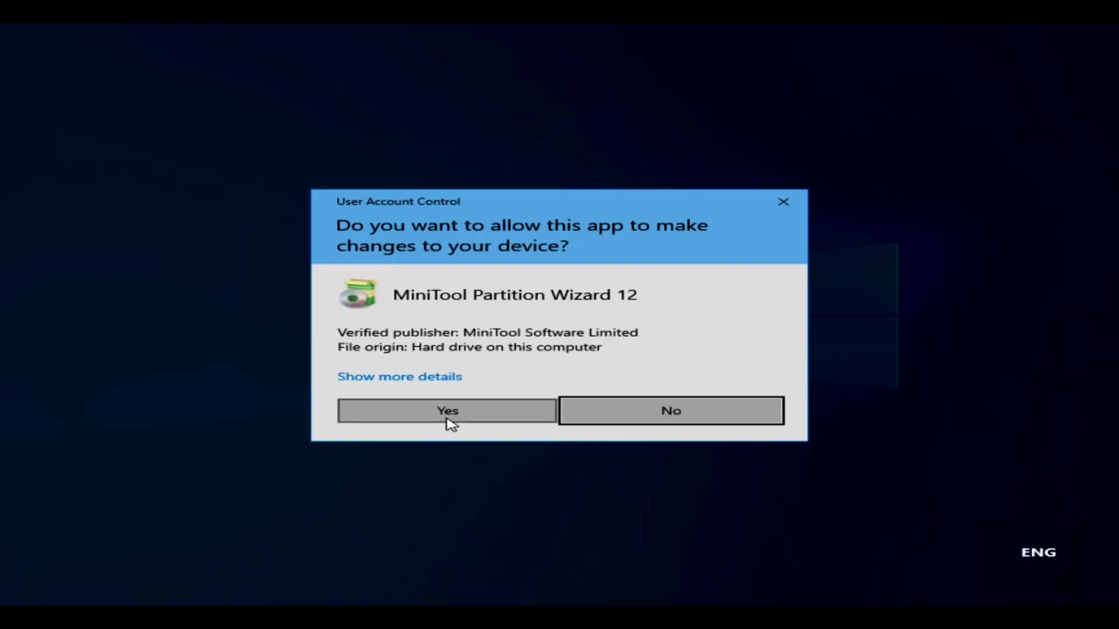
left_click(447, 417)
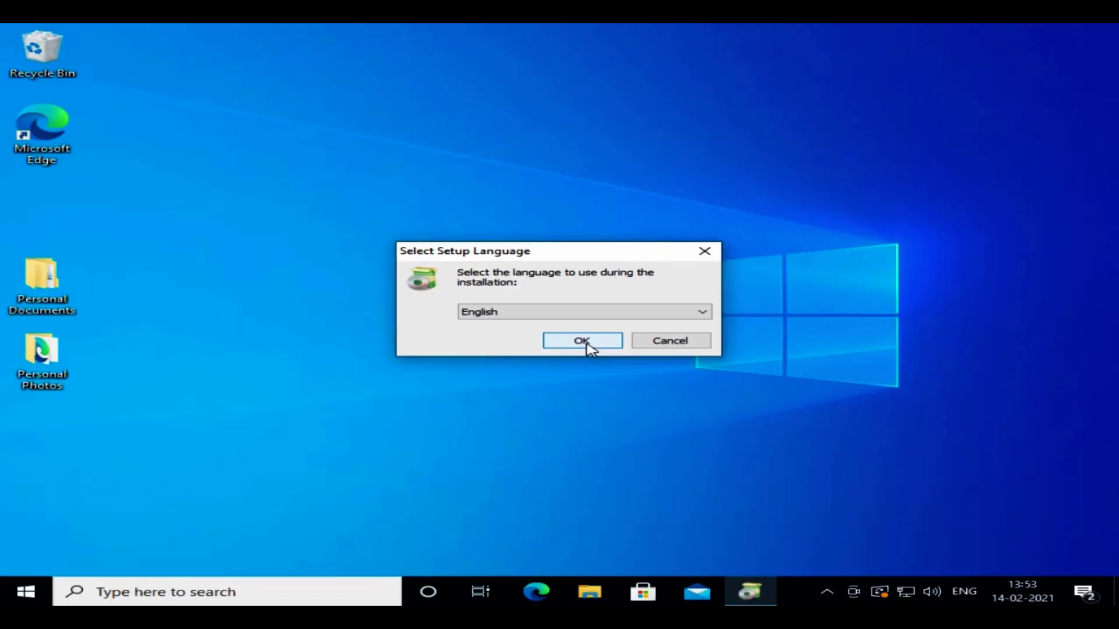
left_click(582, 342)
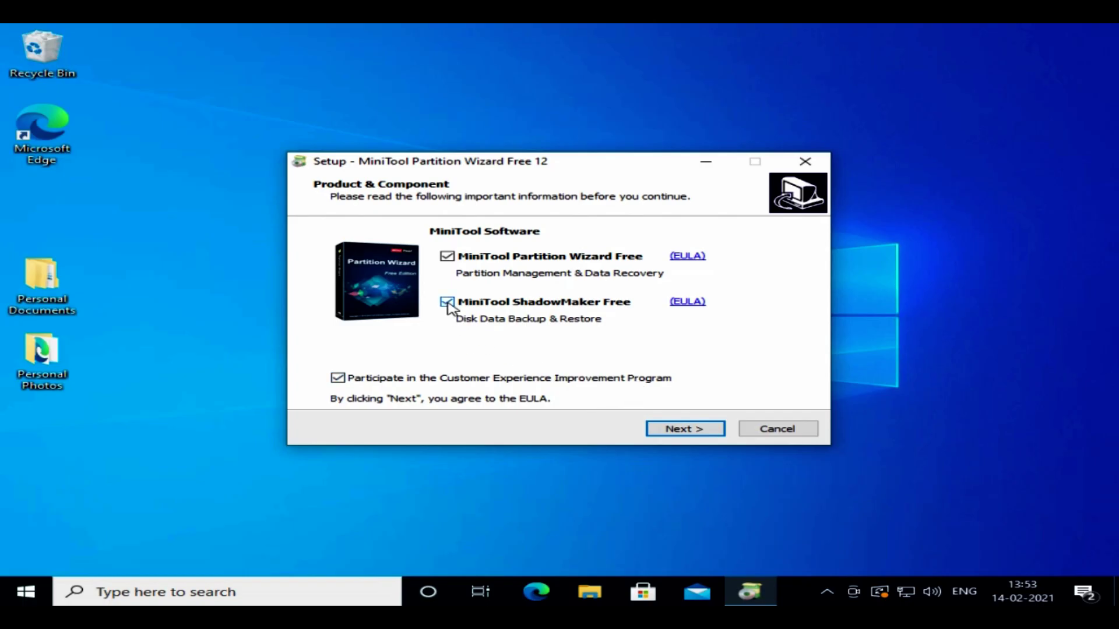
left_click(447, 303)
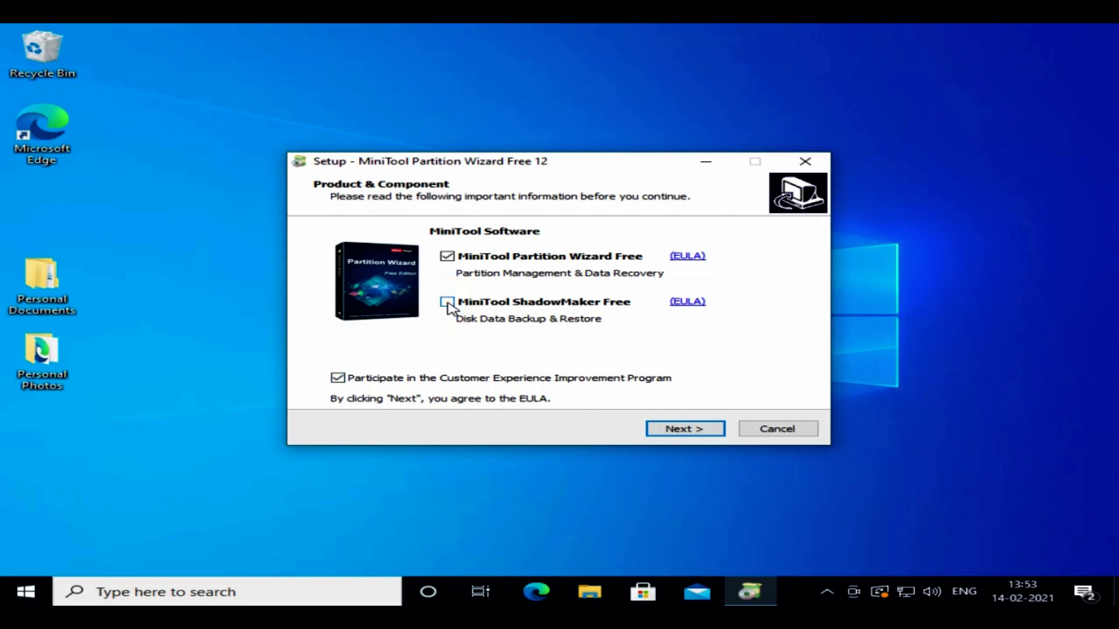
left_click(338, 378)
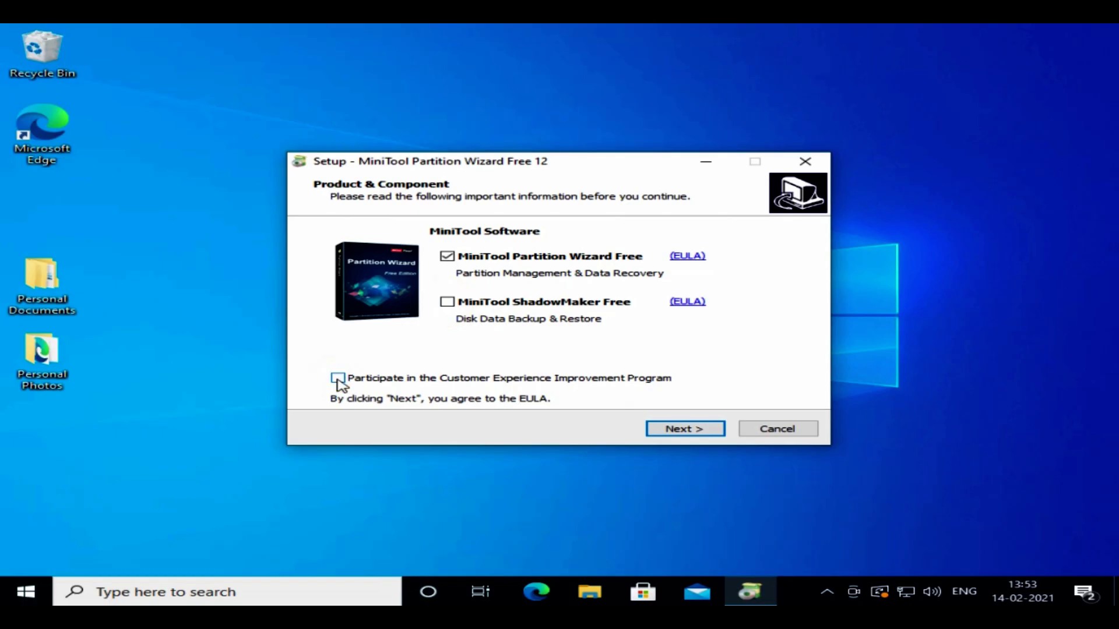
Install into the existing folder and launch Partition Wizard Free 12
left_click(671, 431)
left_click(671, 432)
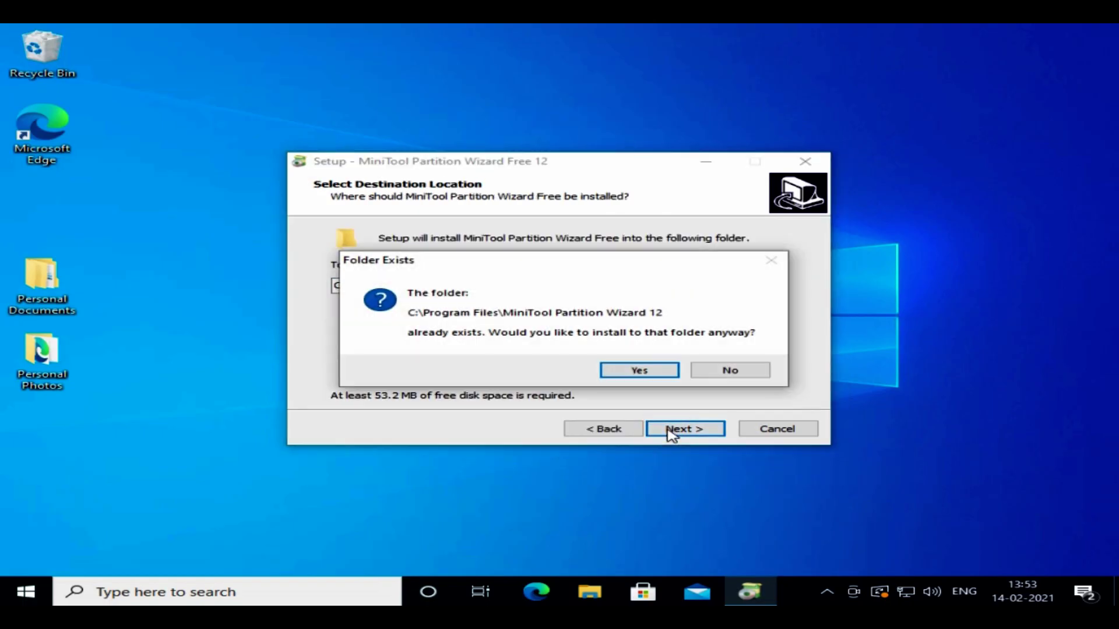
left_click(648, 368)
left_click(678, 429)
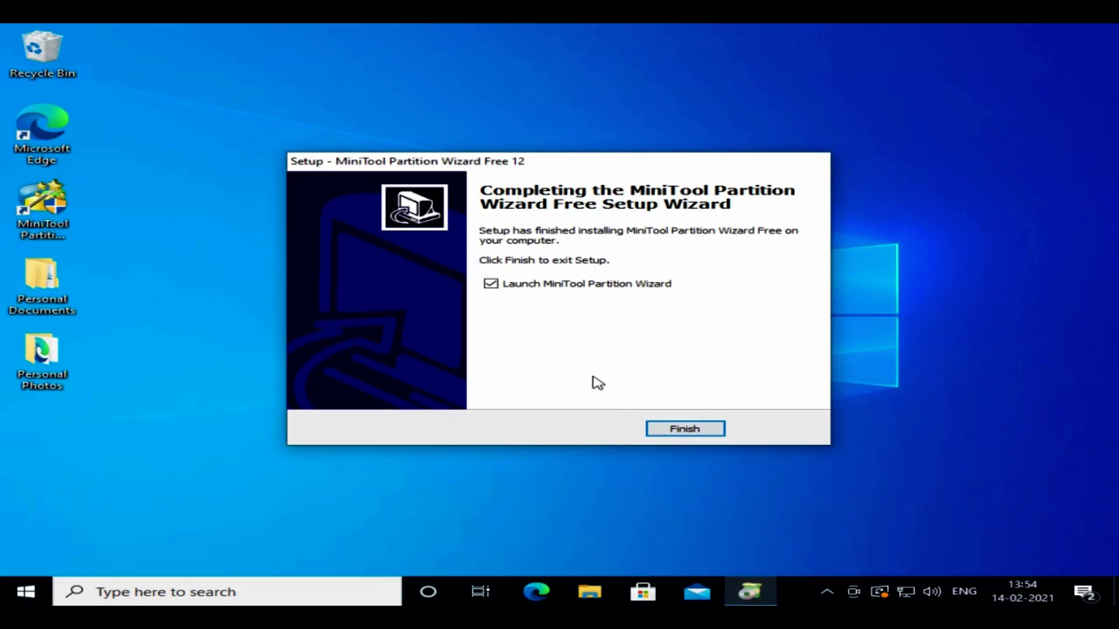
left_click(673, 426)
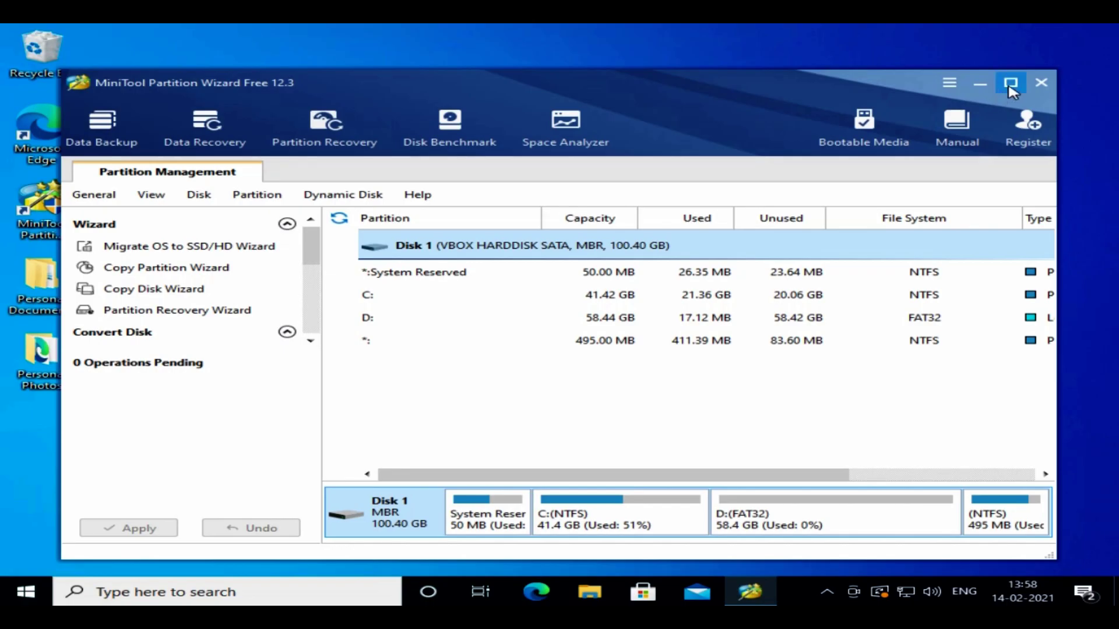
Queue extending C: to 51.71 GB with about 10.29 GB taken from D:, leaving 48.15 GB
left_click(1010, 83)
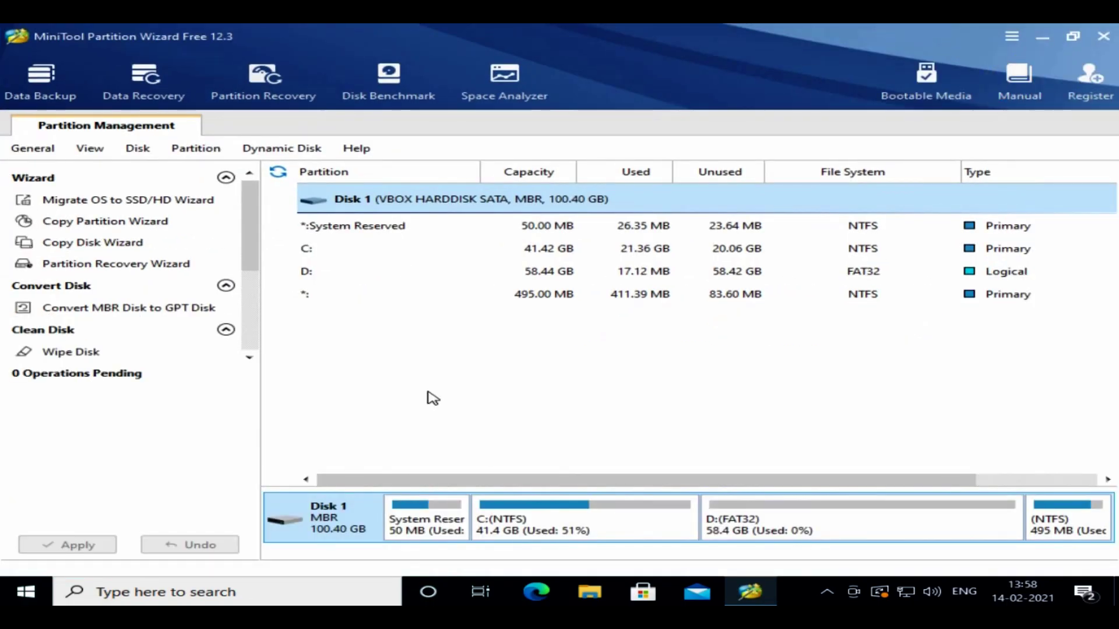
right_click(574, 249)
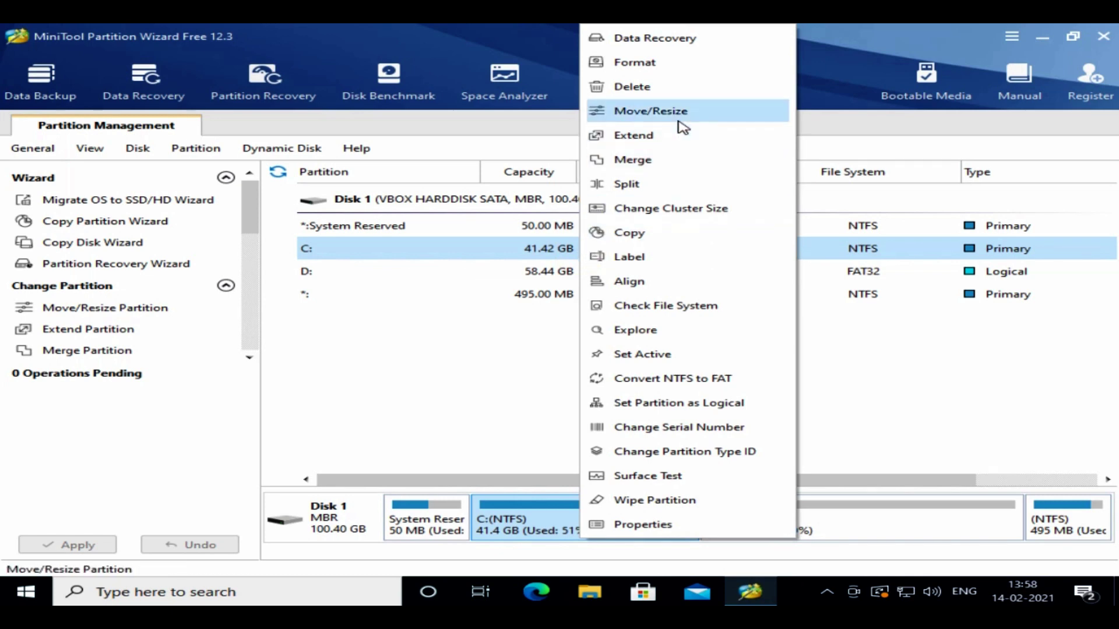
left_click(722, 142)
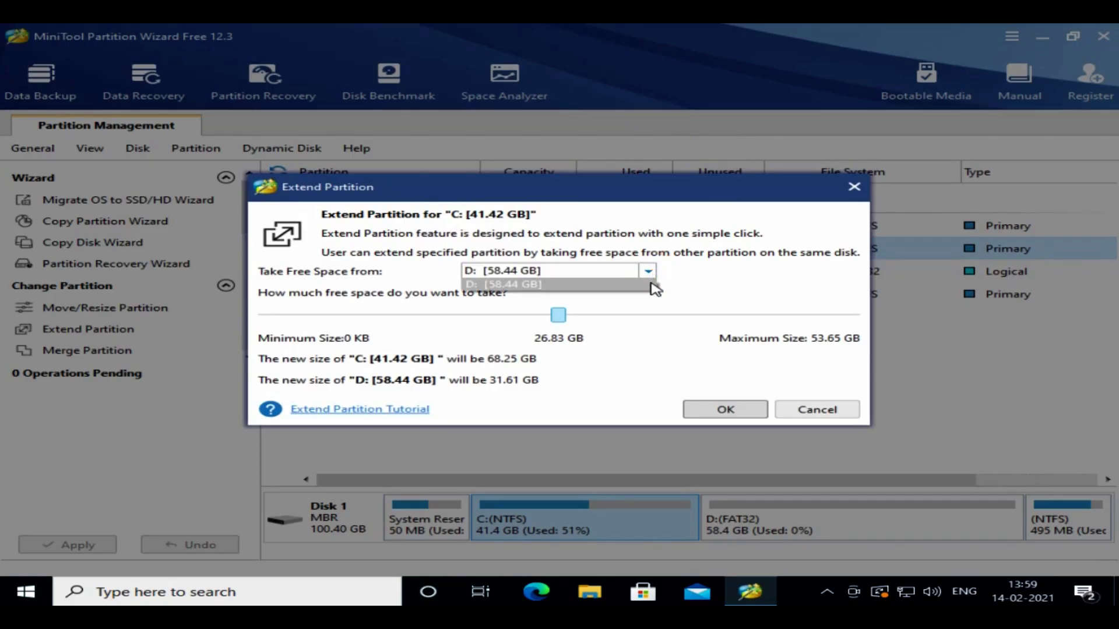
left_click(649, 284)
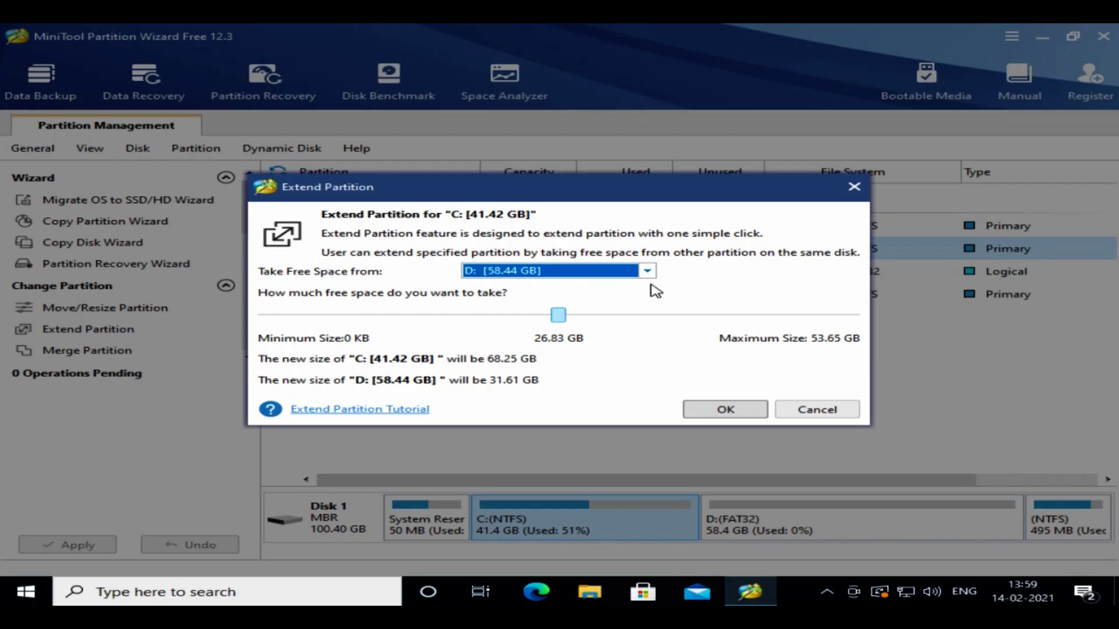
left_click_drag(558, 314, 373, 296)
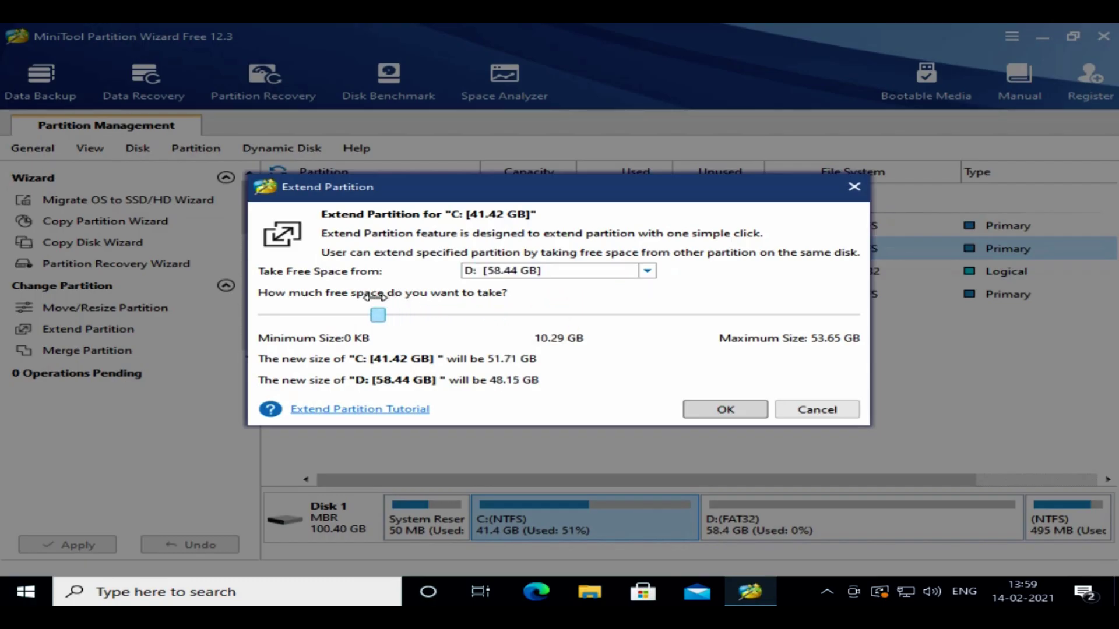
left_click(722, 410)
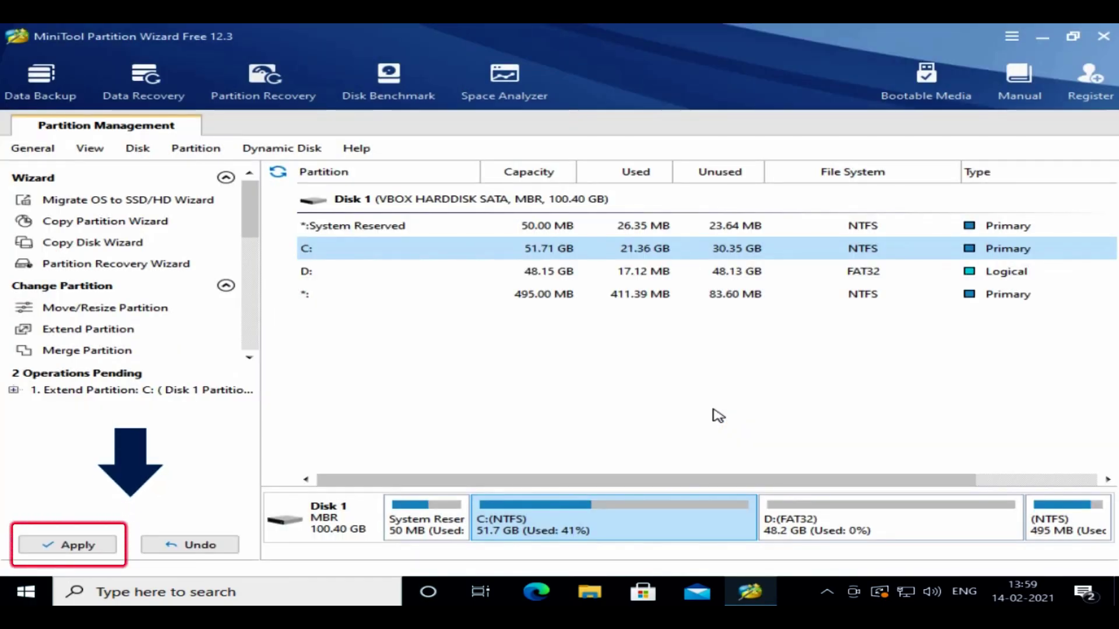
Apply the pending C: extension, acknowledge the success message, and quit Partition Wizard
left_click(83, 541)
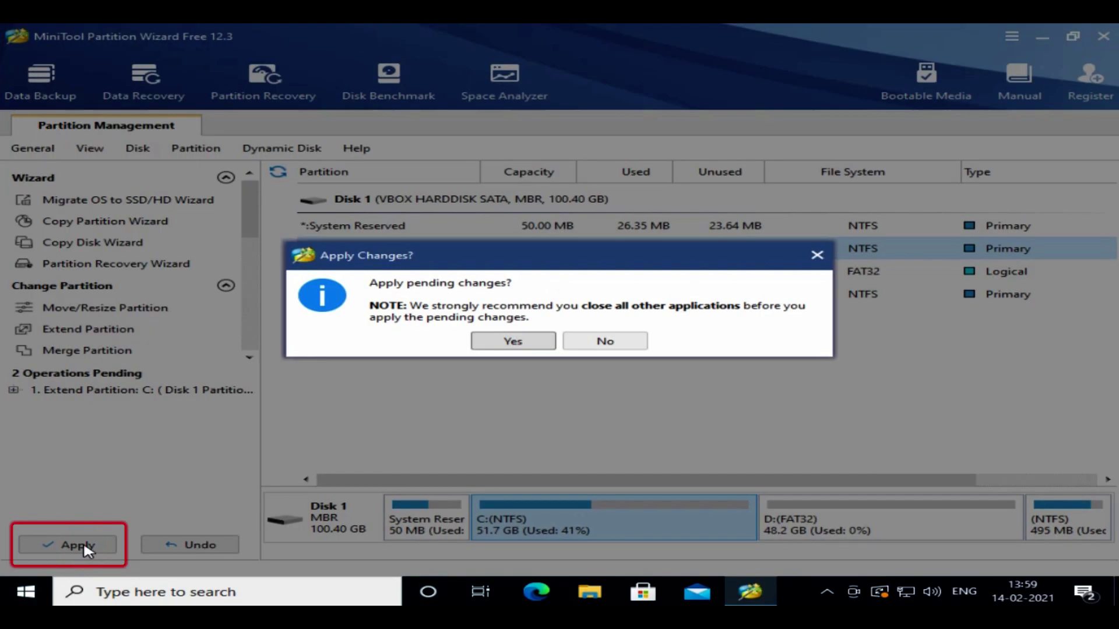
left_click(512, 342)
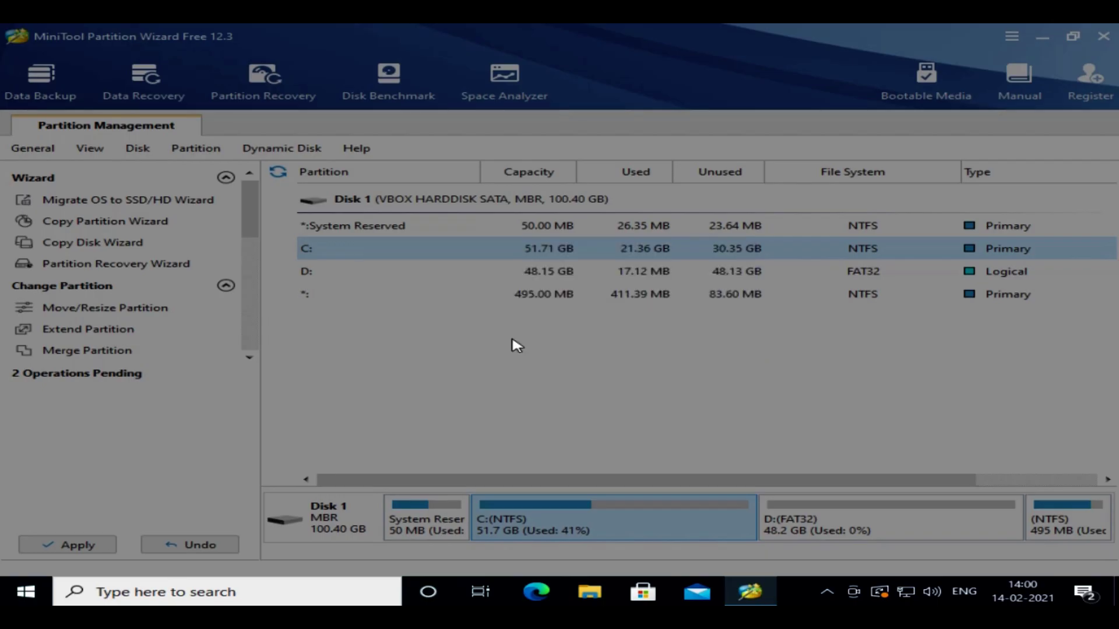
left_click(568, 338)
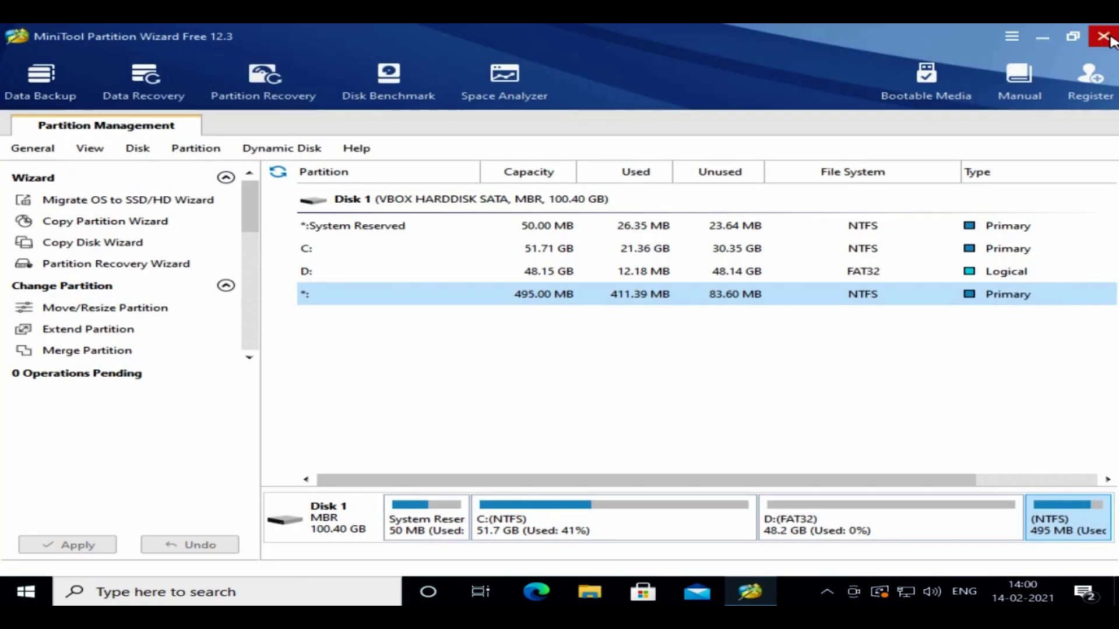
left_click(1103, 37)
left_click(513, 334)
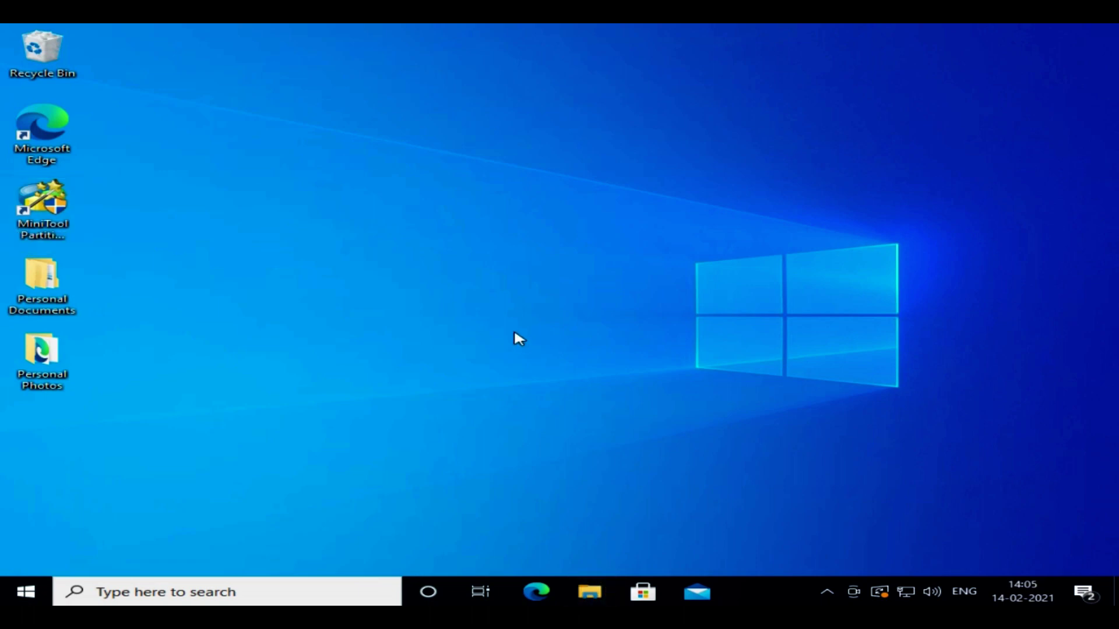
Open File Explorer on This PC to check the new C: and D: sizes
key("super+e")
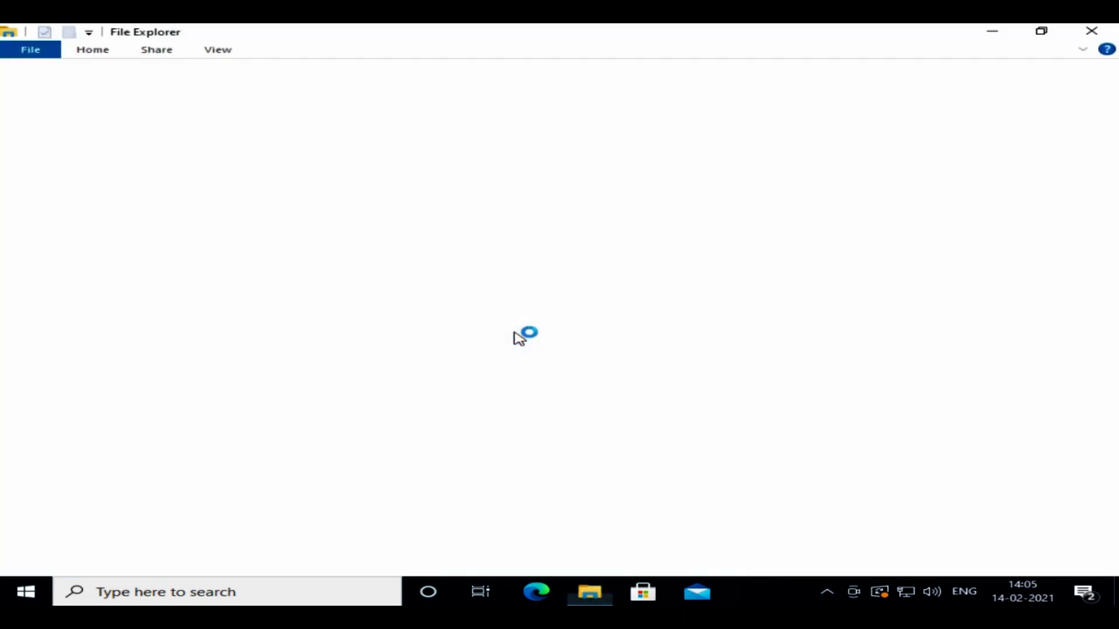